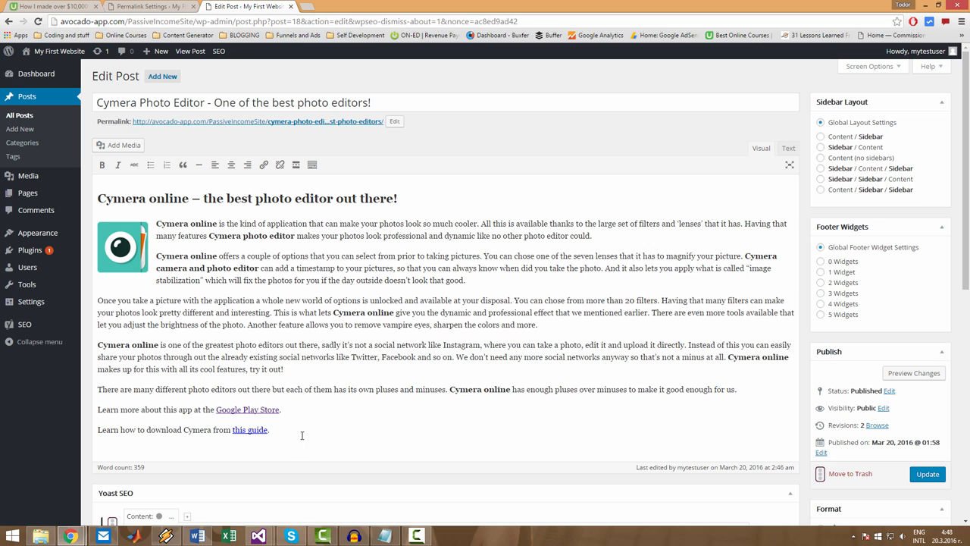
drag(304, 432, 159, 220)
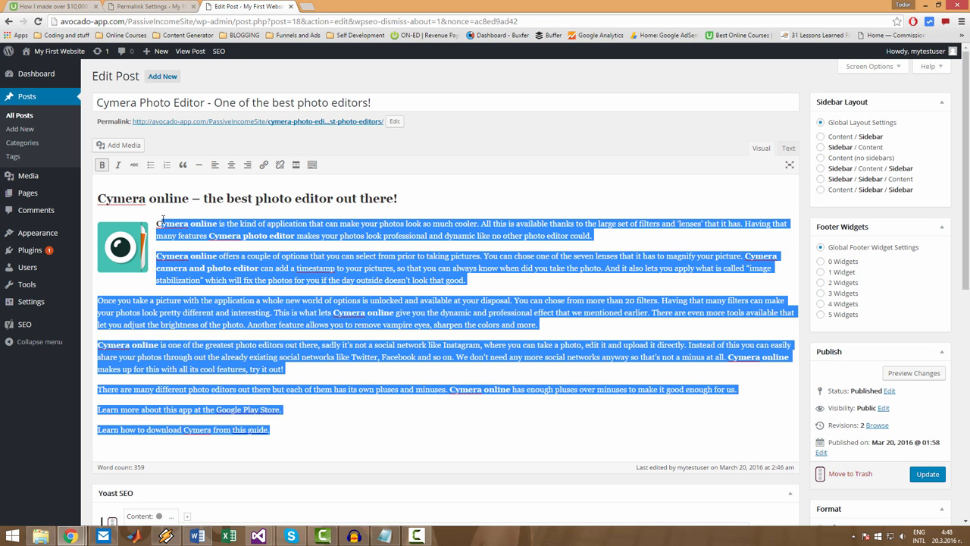
click(183, 246)
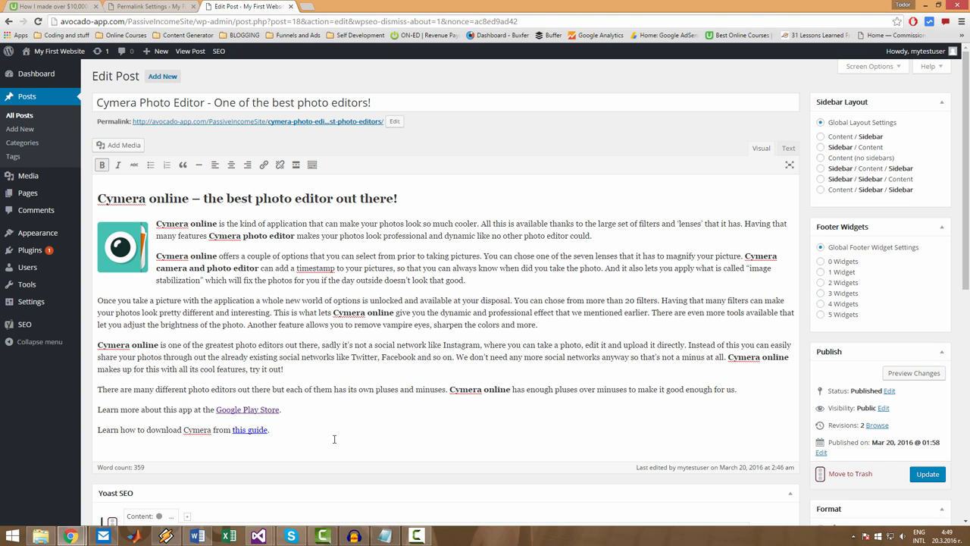
Go to the post's Tags box and bring up the Cymera keyword list in Notepad for reference
drag(968, 161, 968, 387)
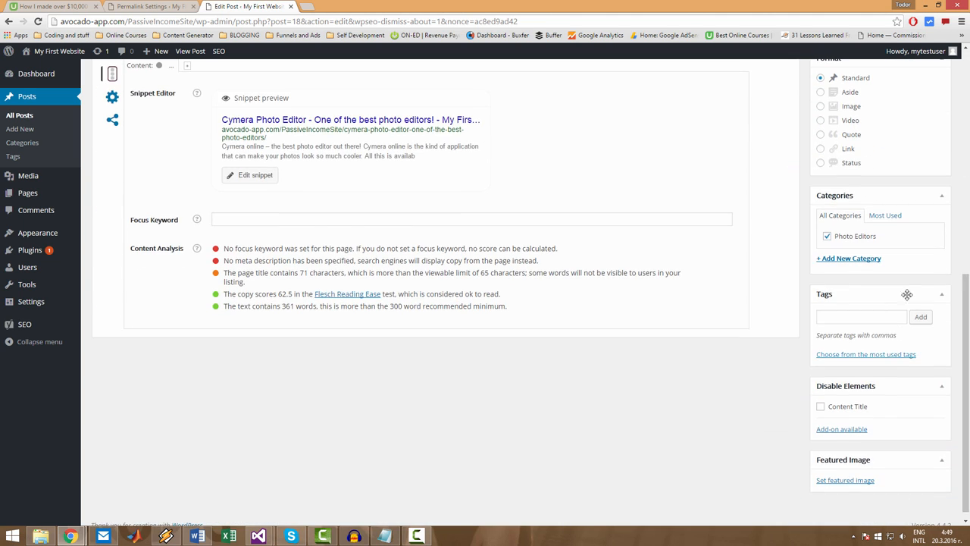
click(866, 317)
click(385, 536)
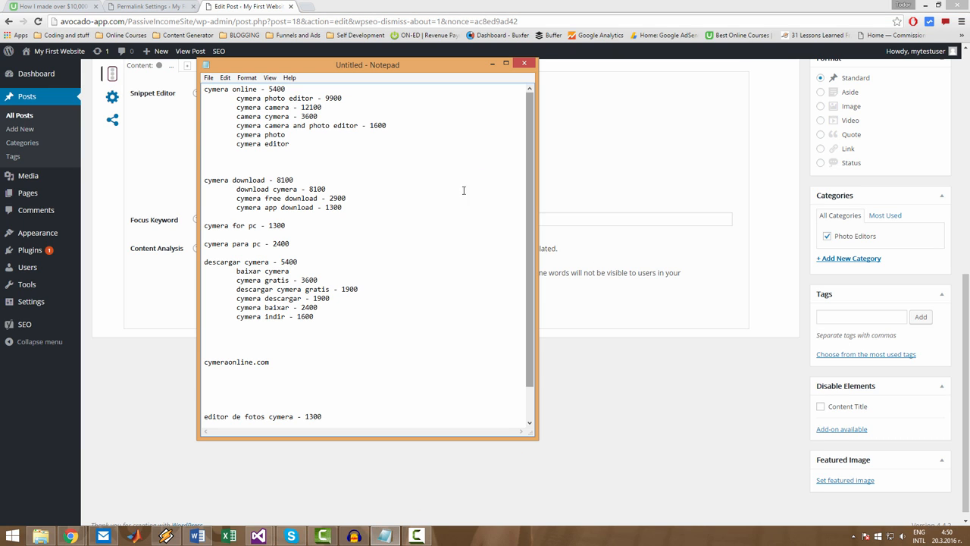
mouse_move(317, 150)
mouse_down()
mouse_move(351, 148)
mouse_move(320, 156)
mouse_up()
click(345, 158)
click(322, 158)
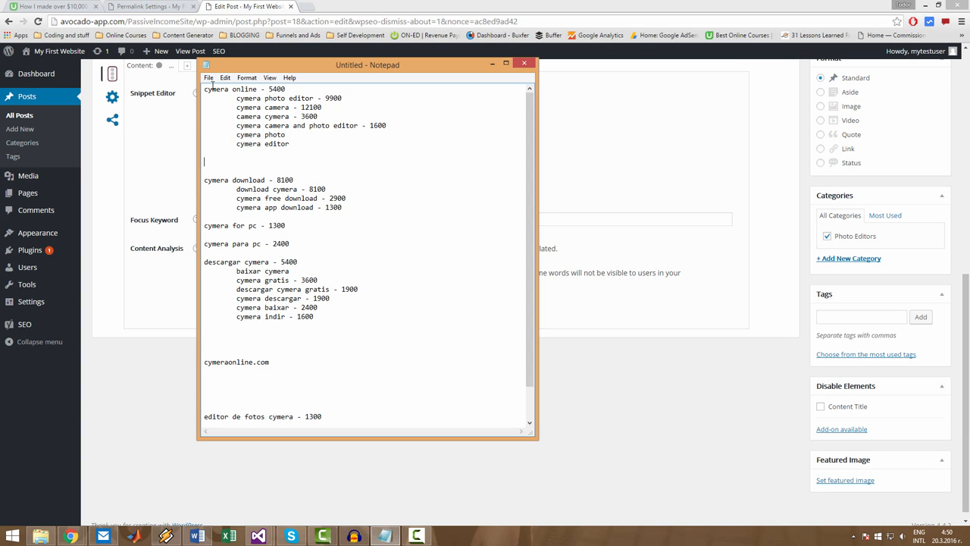
Add the tag "Cymera Online" to the post in Chrome
click(870, 315)
text(Cymera )
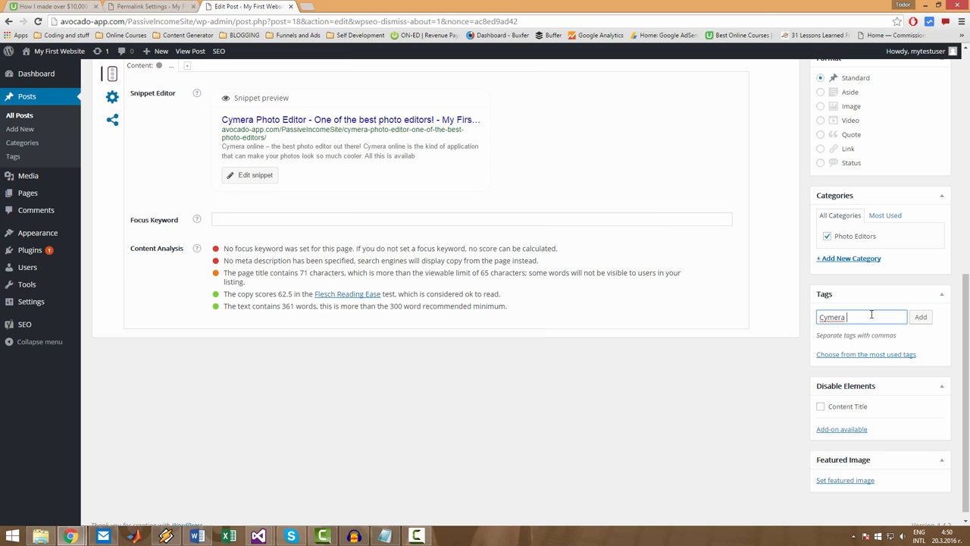
text(Online)
key(Return)
Check the keyword list in Notepad and add the tag "Cymera Photo Editor" to the post
key(alt+Tab)
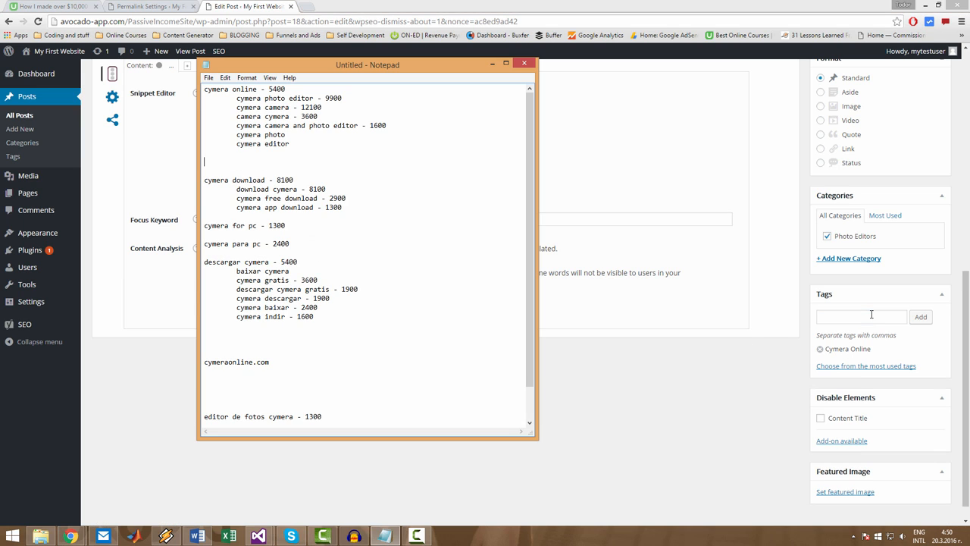
click(871, 316)
text(Cymera phot)
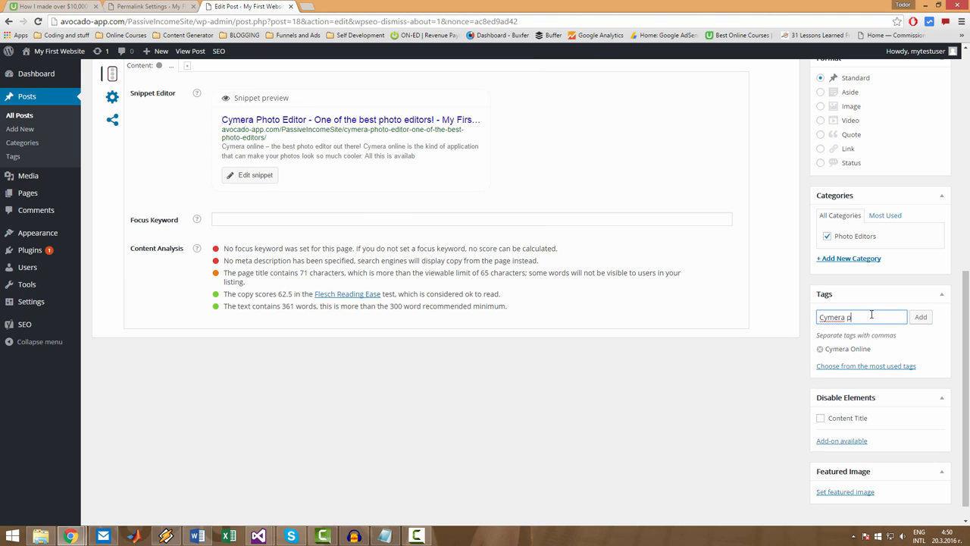
key(BackSpace)
key(BackSpace)
key(BackSpace)
key(BackSpace)
text(Photo Editor)
key(Return)
Check the keyword list in Notepad and add the tags "Cymera Camera" and "Camera Cymera" to the post
key(alt+Tab)
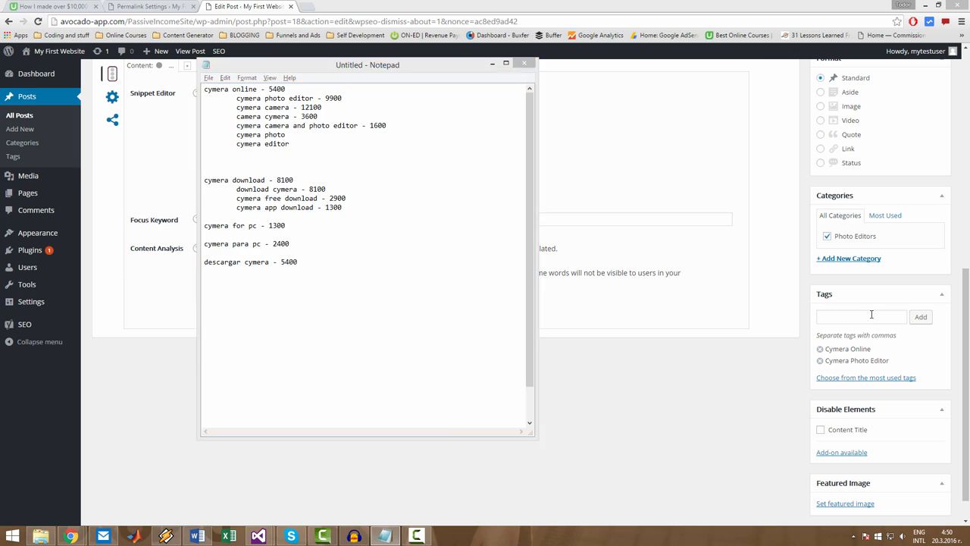
key(alt+Tab)
text(Cymera Camera)
key(Return)
text(C)
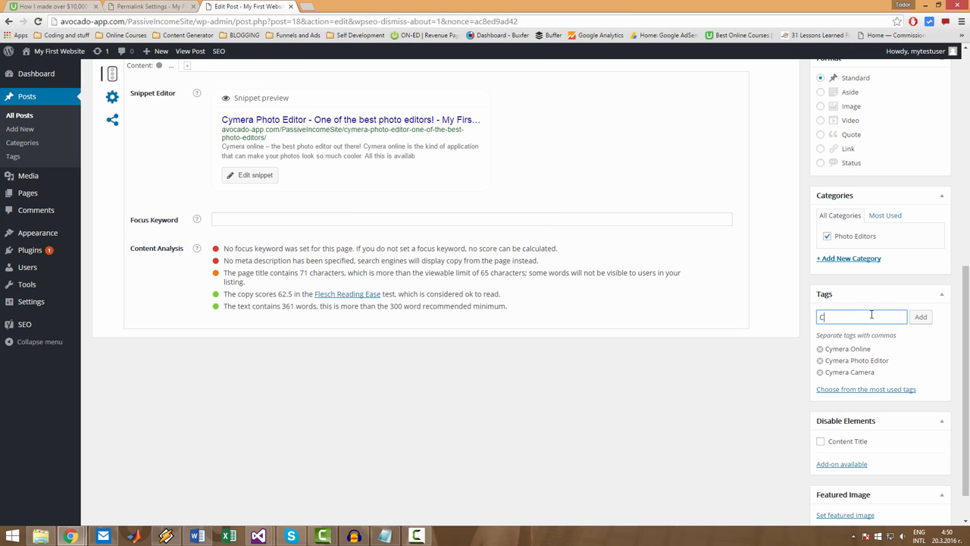
text(amera Camera)
key(Return)
Check the keyword list in Notepad and add the tag "Cymera Camera and Photo Editor" to the post
key(alt+Tab)
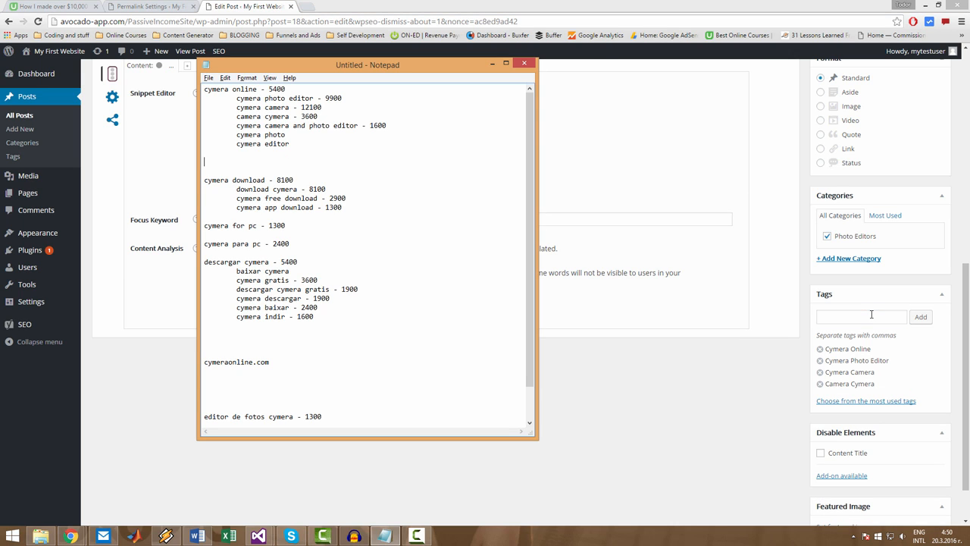
key(alt+Tab)
text(Cymera )
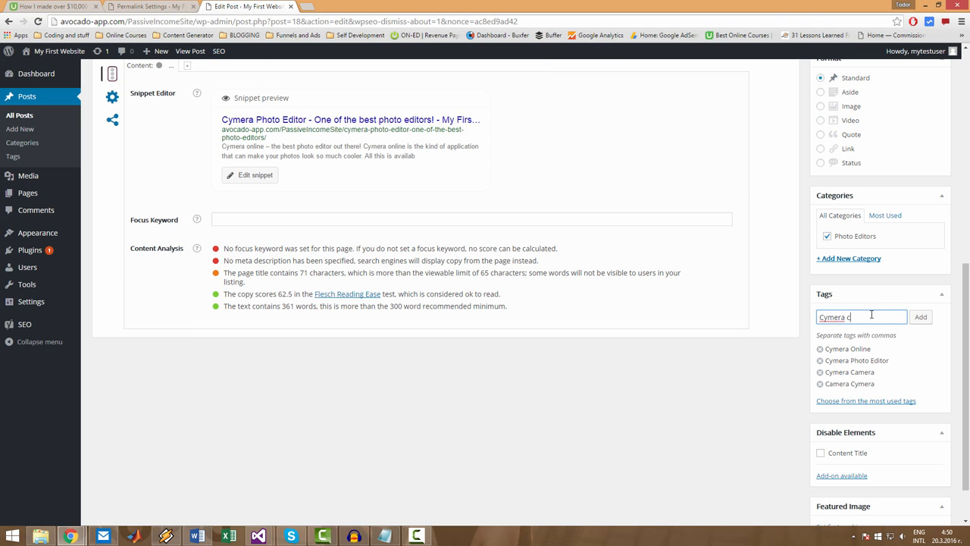
text(Camera nad)
key(BackSpace)
key(BackSpace)
key(BackSpace)
text(and Photo Editor)
key(Return)
Check the keyword list in Notepad and add the tags "Cymera Photo" and "Cymera Editor" to the post
key(alt+Tab)
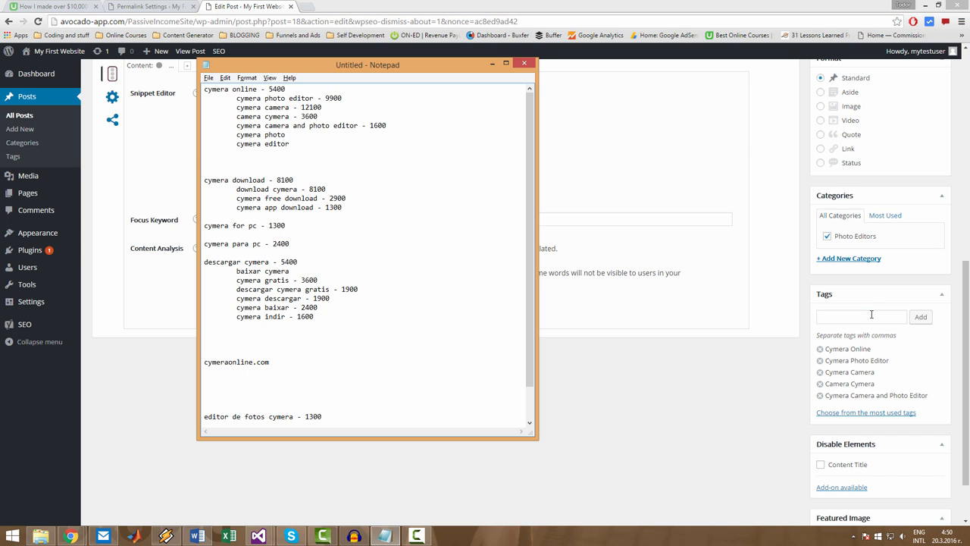
key(alt+Tab)
text(Cymera Photo)
key(Return)
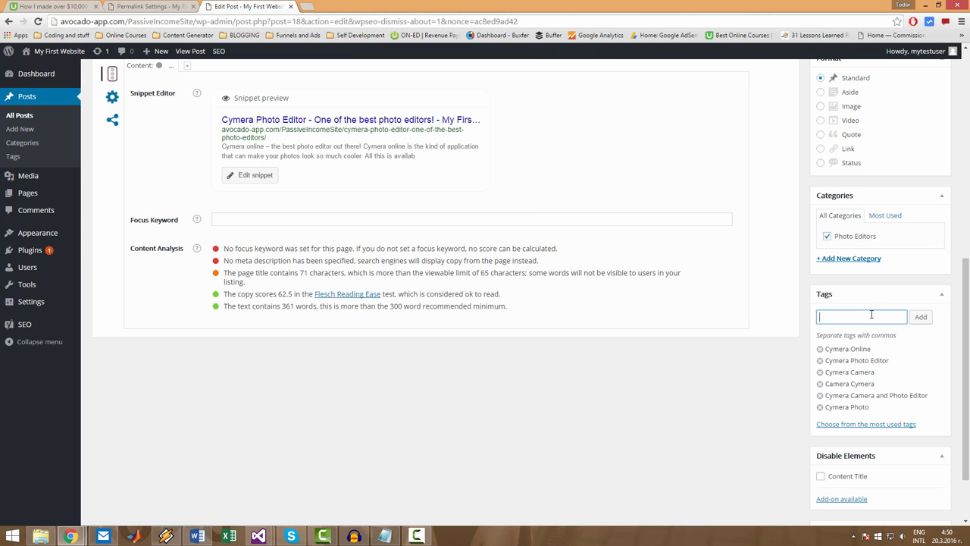
key(alt+Tab)
key(alt+Tab)
text(Cymera Editor)
key(Return)
Compare the cymera online keyword group in Notepad with the tags added to the post
key(alt+Tab)
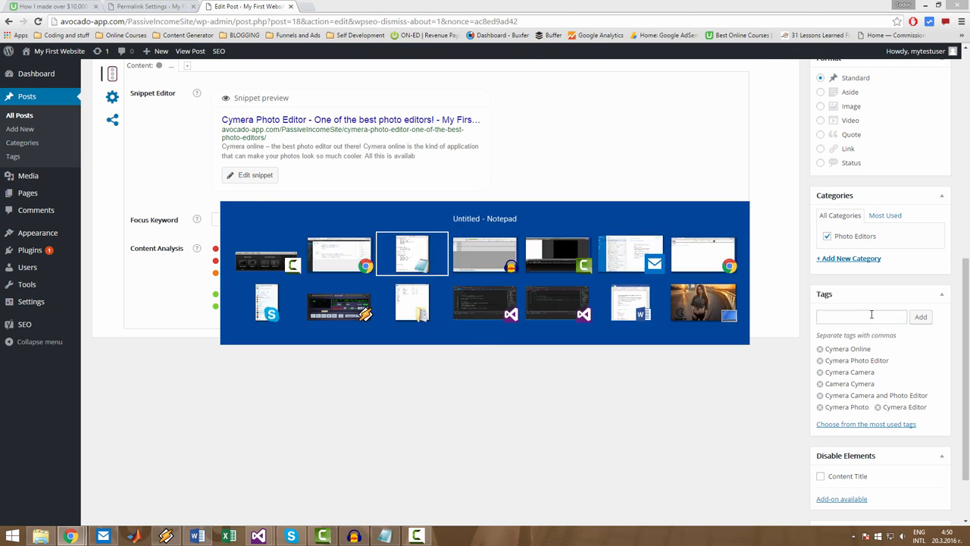
drag(300, 144, 185, 89)
drag(331, 114, 331, 109)
click(343, 144)
drag(341, 148, 201, 95)
key(alt+Tab)
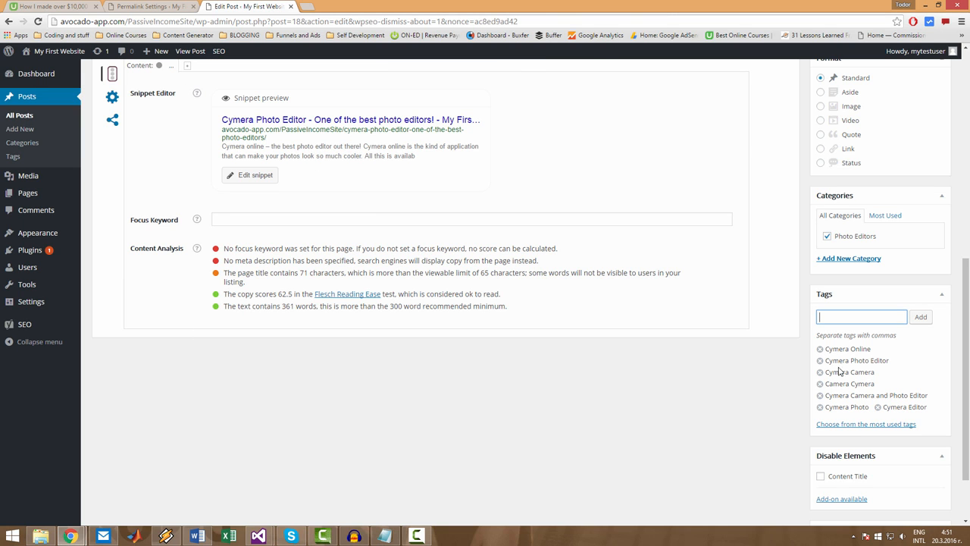
click(776, 404)
Update the post with its new tags and view the tag list beneath the published article
drag(967, 364, 967, 222)
click(927, 322)
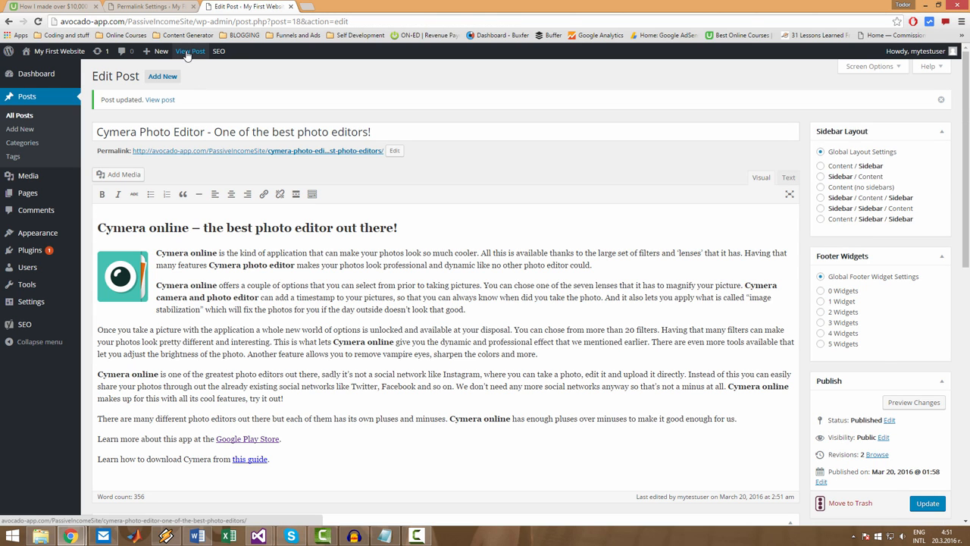
click(187, 53)
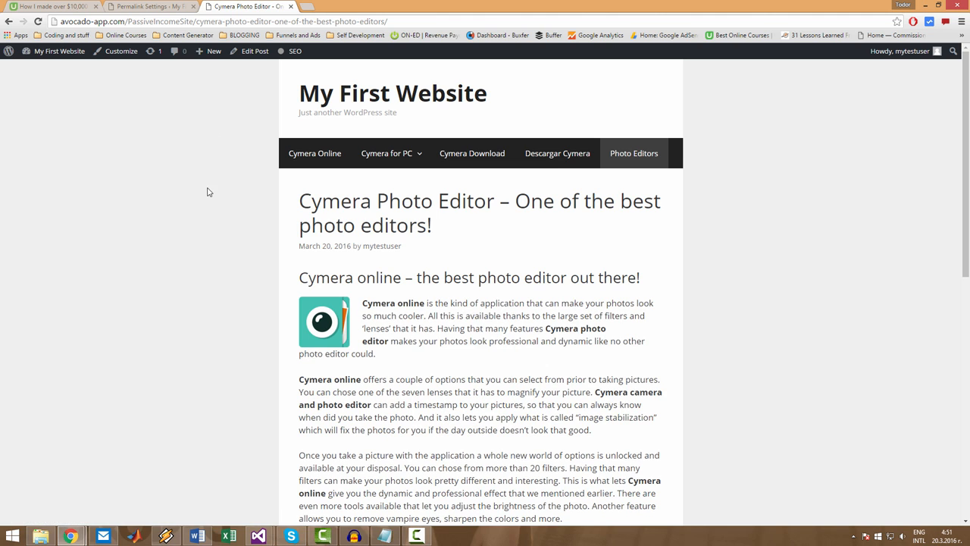
scroll(967, 281, down, 4)
scroll(968, 281, down, 2)
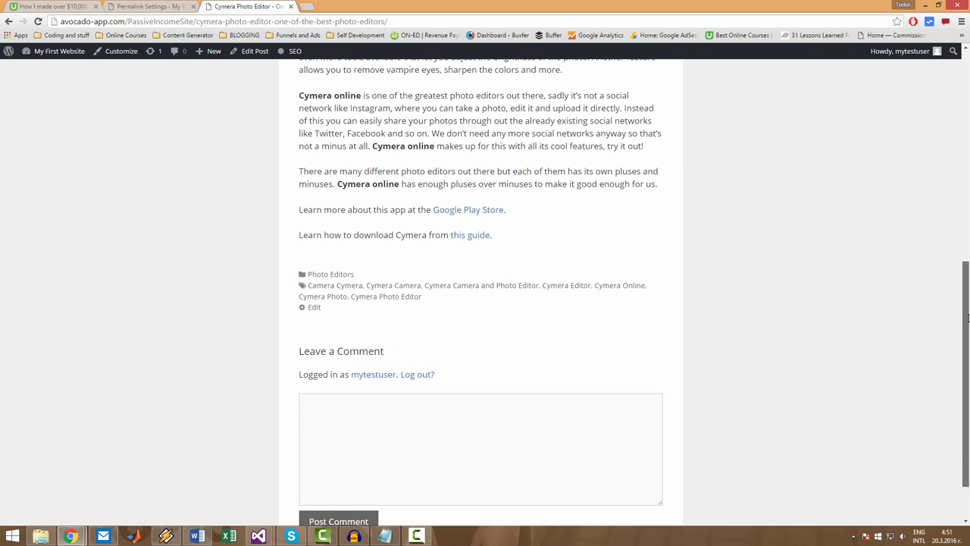
scroll(537, 369, up, 1)
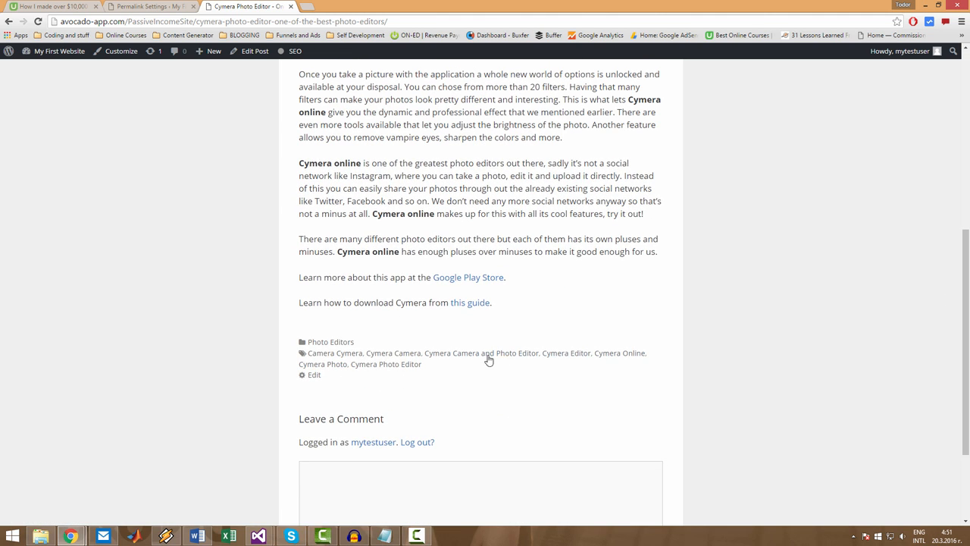
Open the "Cymera Camera" tag archive in a new tab and look through its page
middle_click(402, 356)
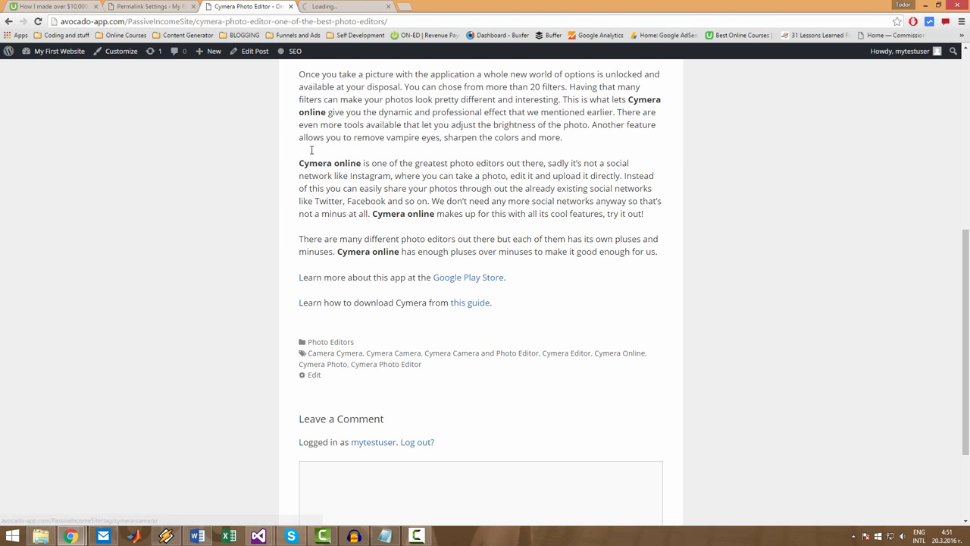
click(338, 6)
scroll(223, 269, down, 5)
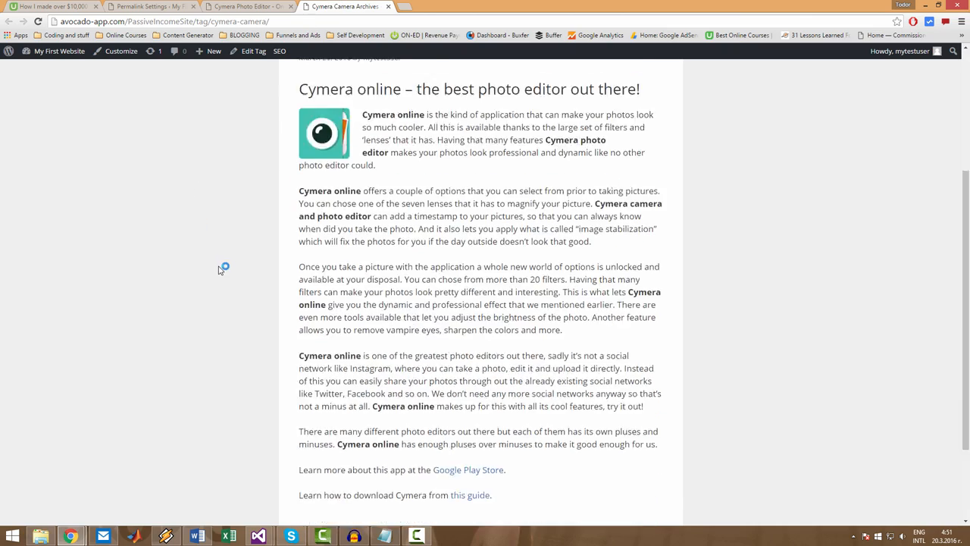
scroll(225, 326, up, 4)
scroll(225, 324, down, 4)
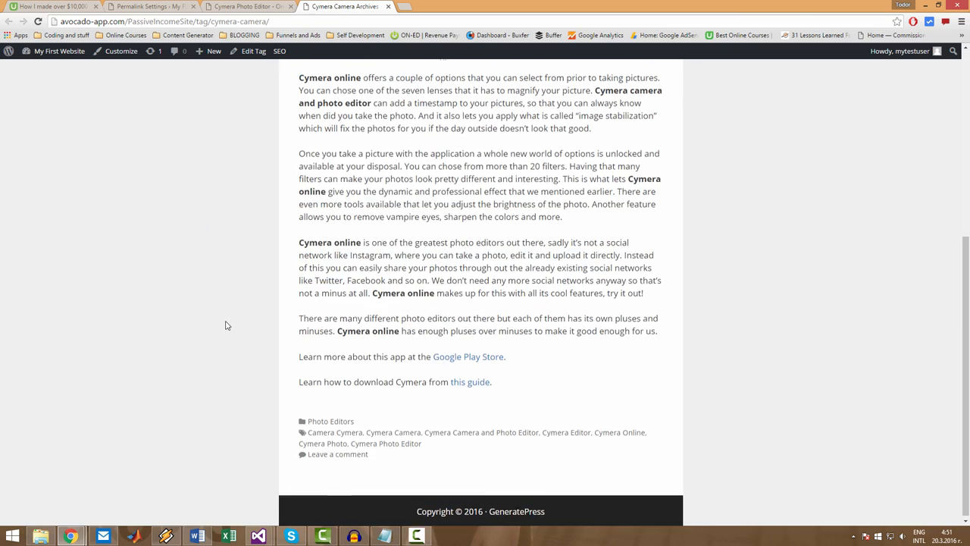
Return to the published post and open its "Cymera Online" tag archive in a new tab
key(ctrl+shift+Tab)
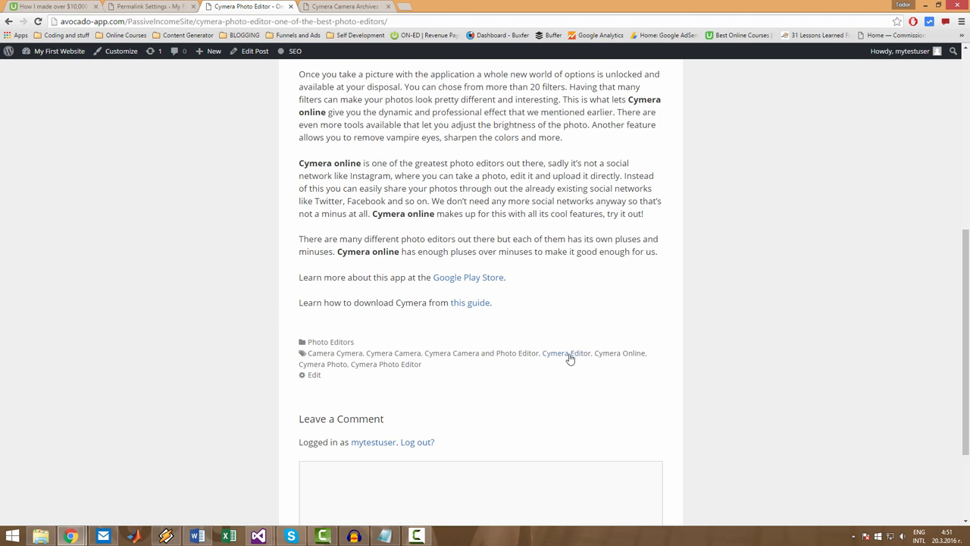
middle_click(612, 353)
click(428, 6)
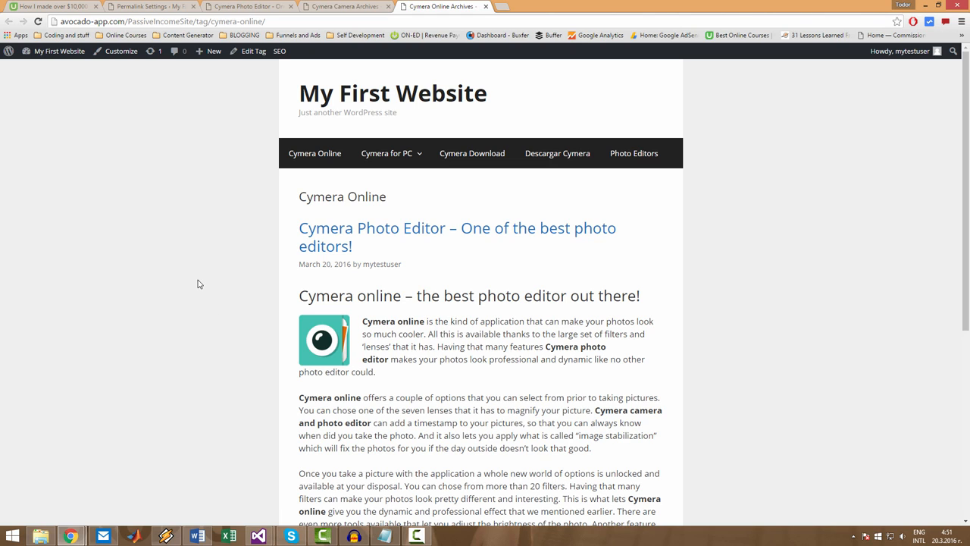
Compare the content and web addresses of the published post and the Cymera Camera and Cymera Online archives
click(326, 6)
click(256, 6)
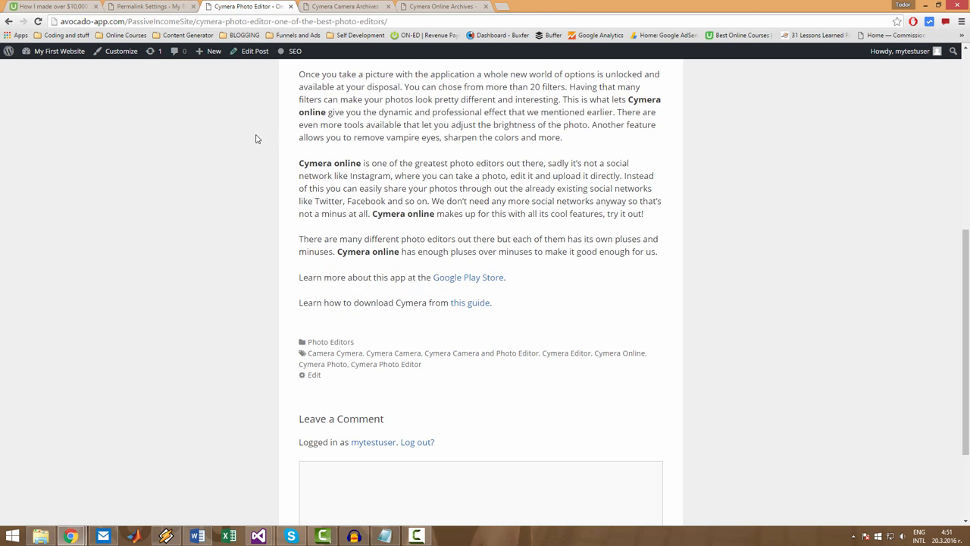
click(132, 6)
click(282, 5)
scroll(351, 404, up, 5)
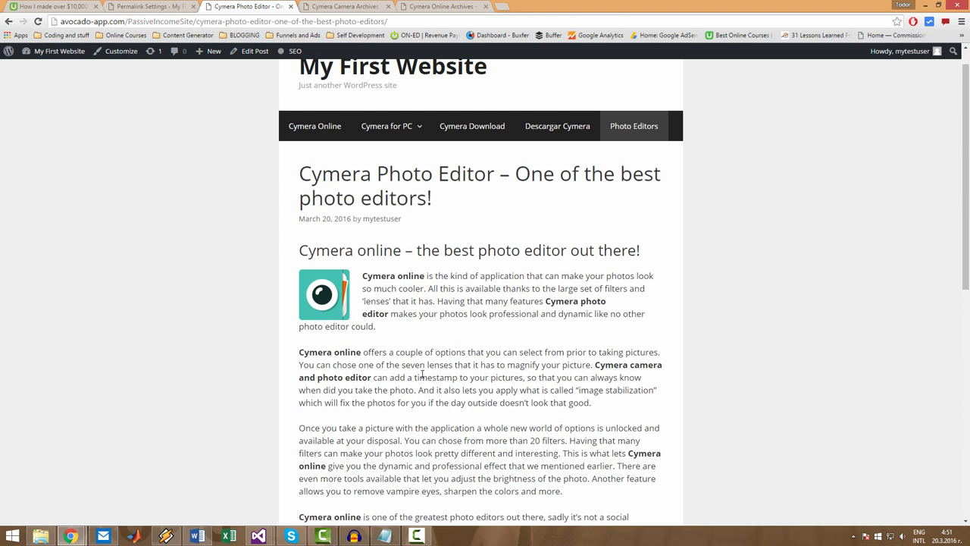
scroll(423, 375, down, 5)
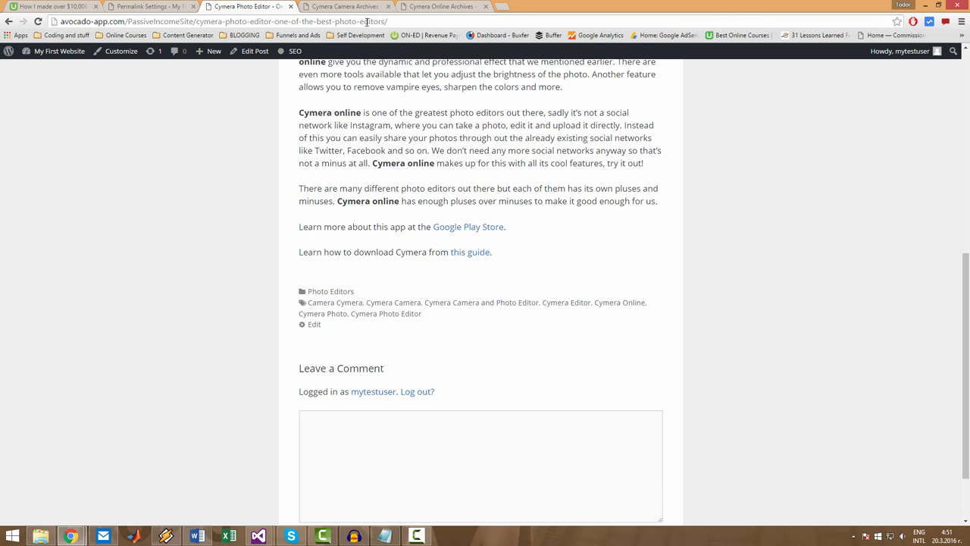
click(365, 6)
click(421, 5)
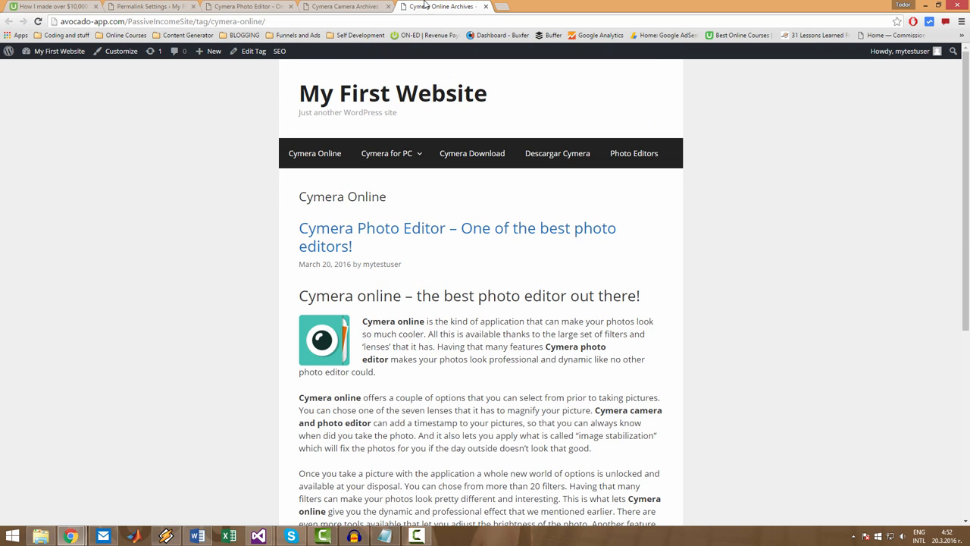
click(378, 5)
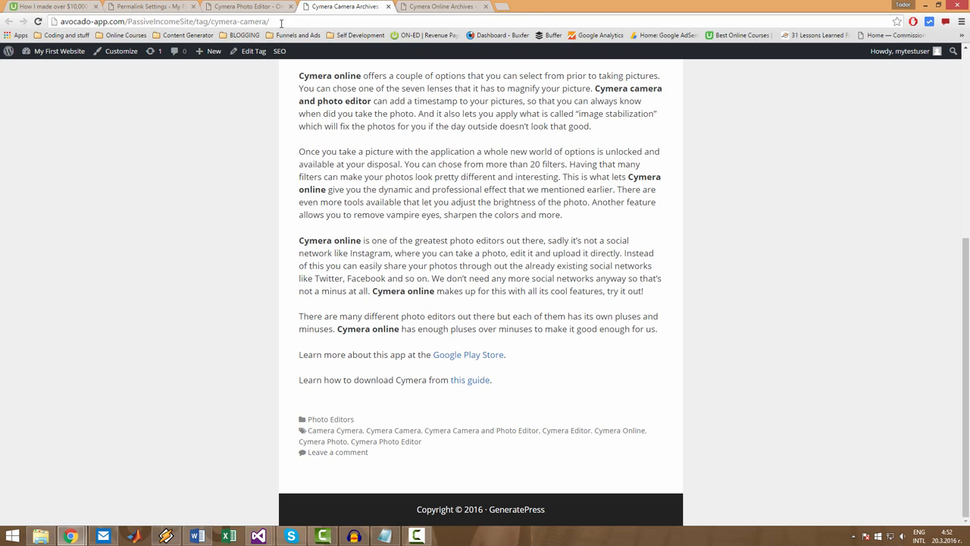
key(ctrl+Tab)
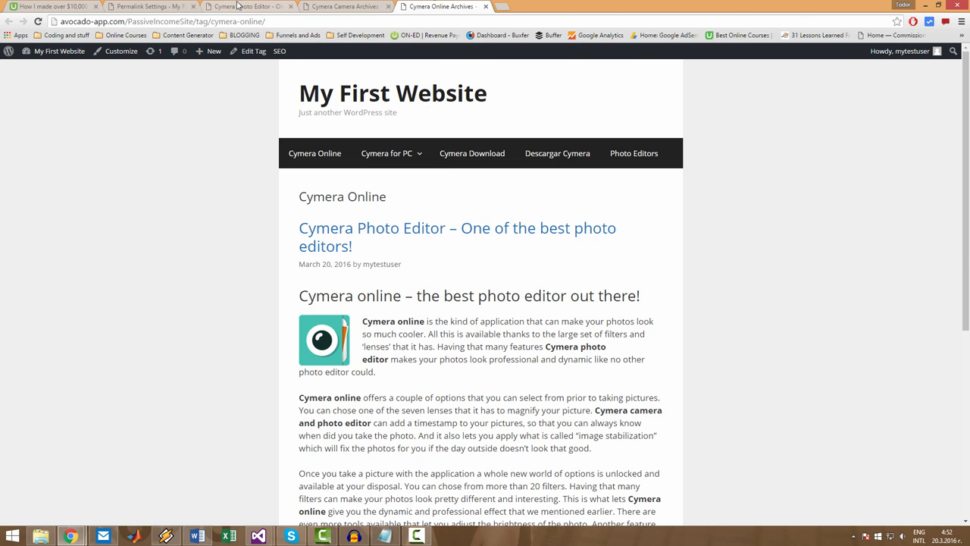
key(ctrl+shift+Tab)
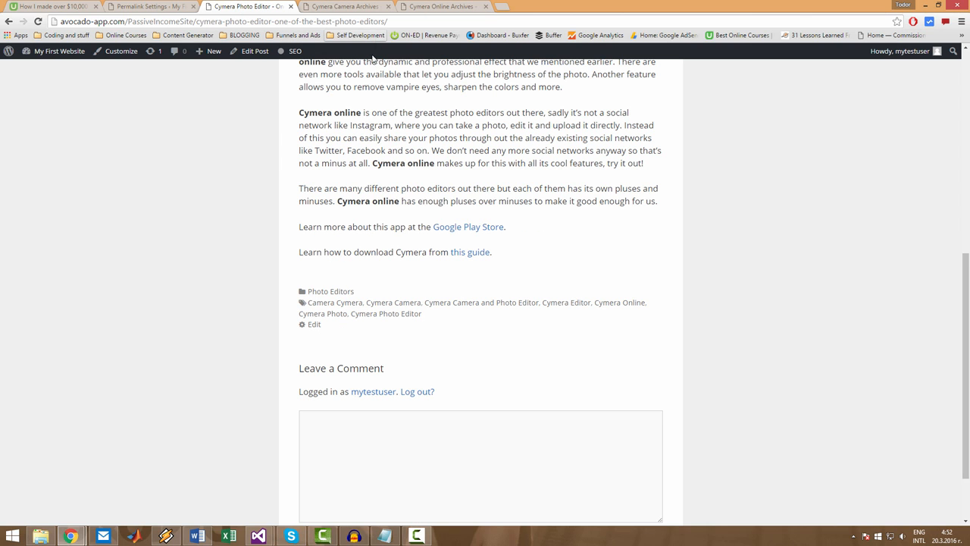
Open the "Cymera Camera and Photo Editor" tag archive from the post and look through its page
click(468, 305)
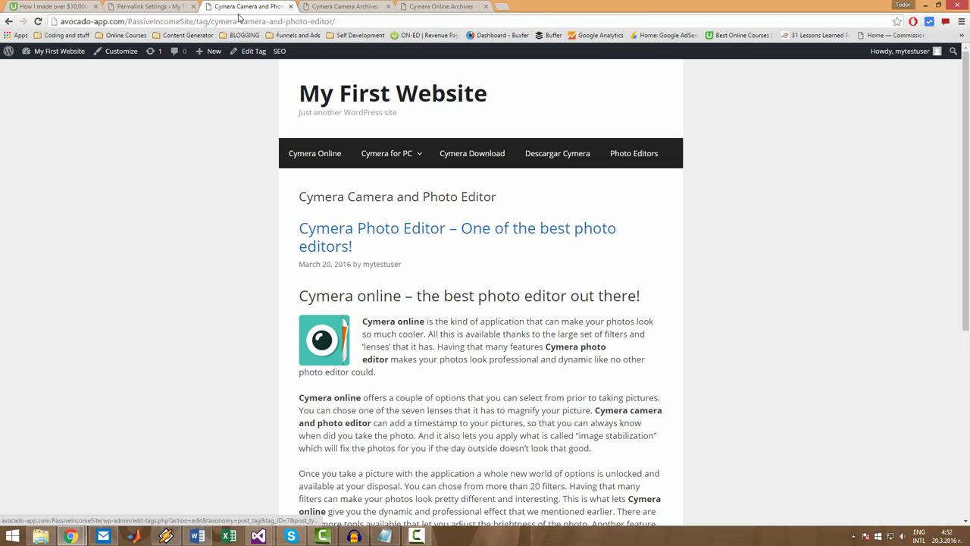
scroll(295, 345, down, 2)
scroll(227, 258, up, 2)
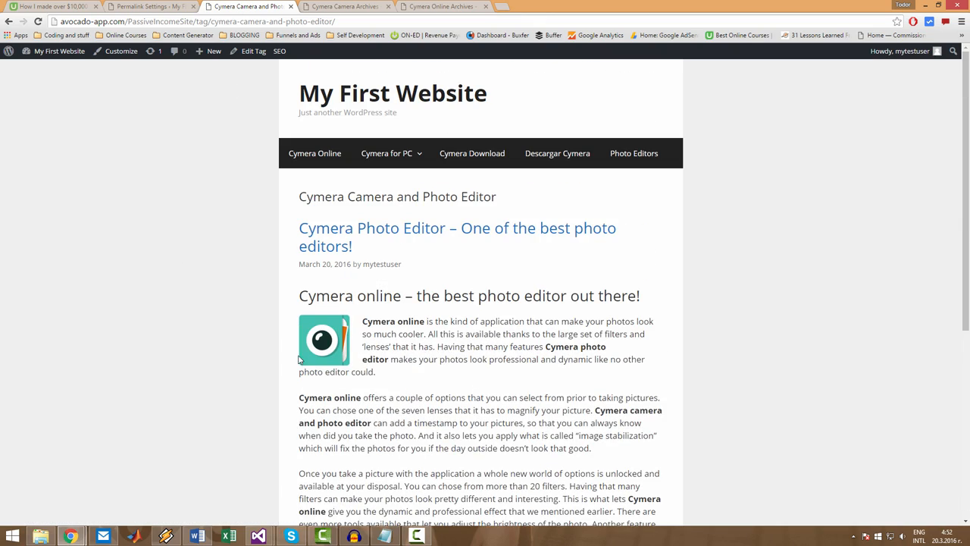
scroll(485, 341, down, 4)
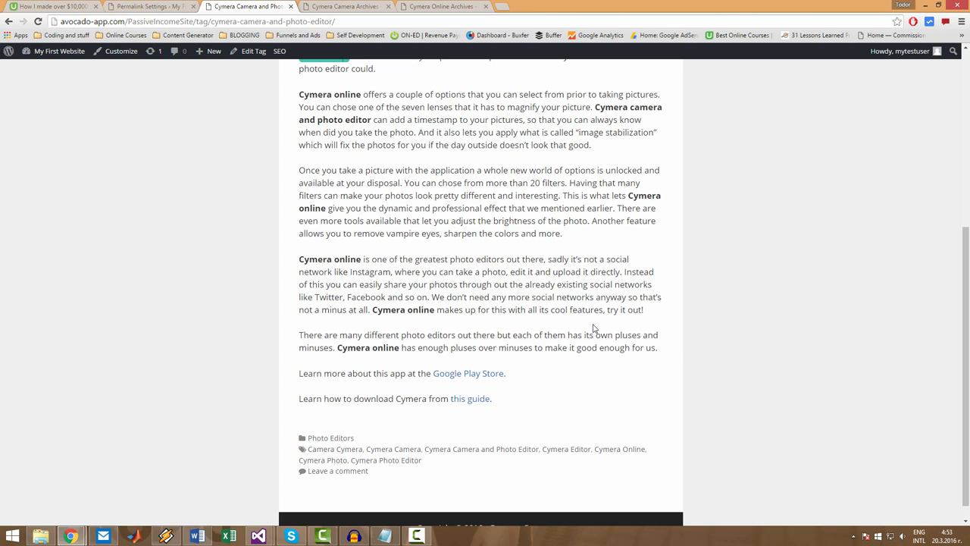
Go from the tag archive to the site's Cymera Online page
scroll(594, 326, up, 4)
click(324, 156)
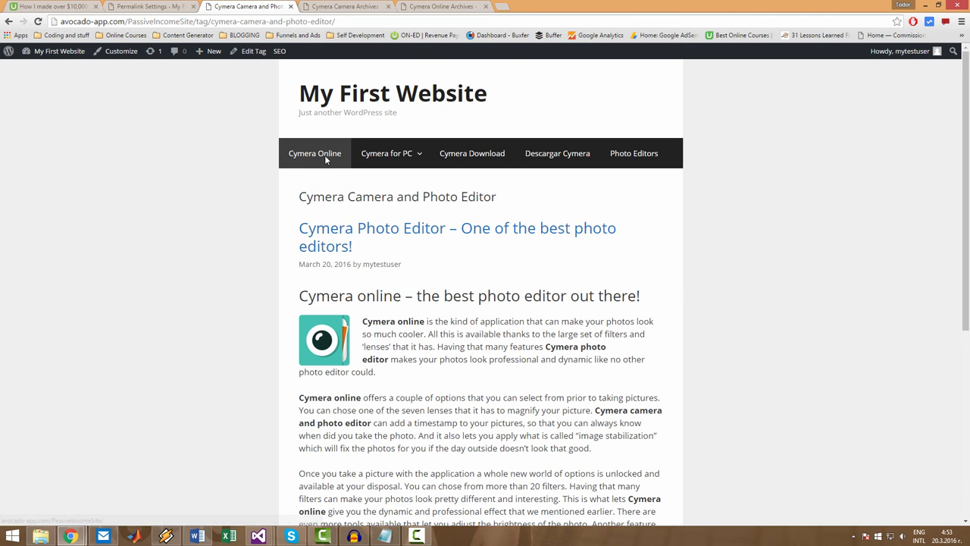
Open the Cymera Online front page for editing in the WordPress admin and look through its settings for a tags option
click(151, 6)
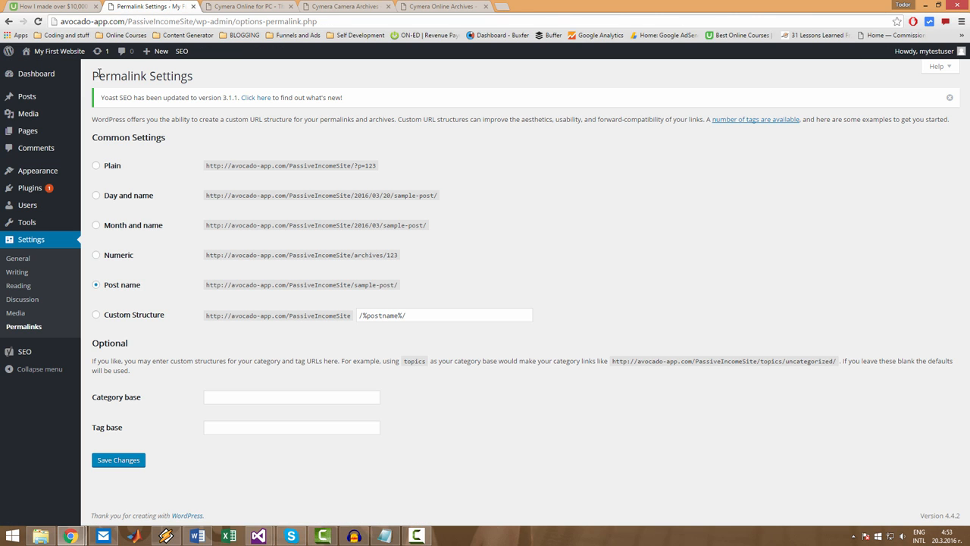
click(27, 130)
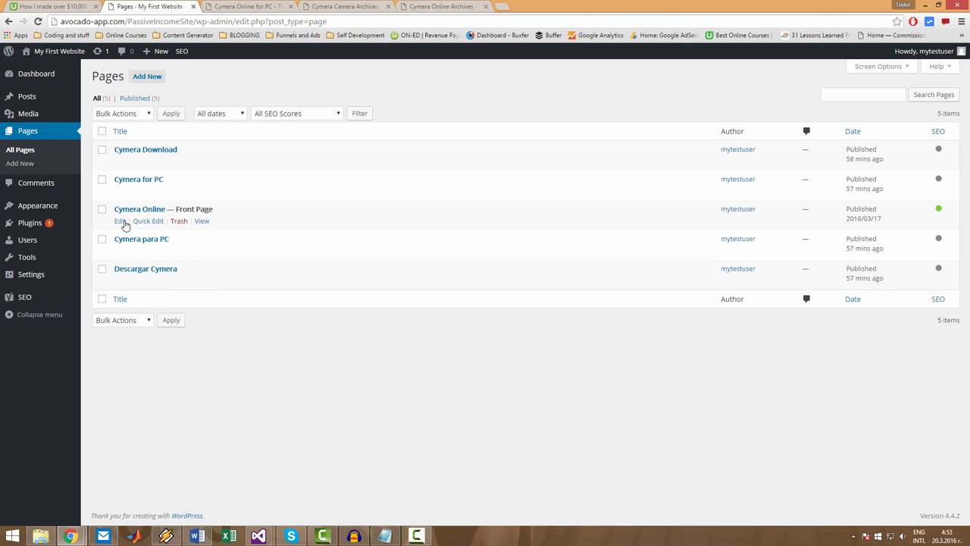
click(120, 221)
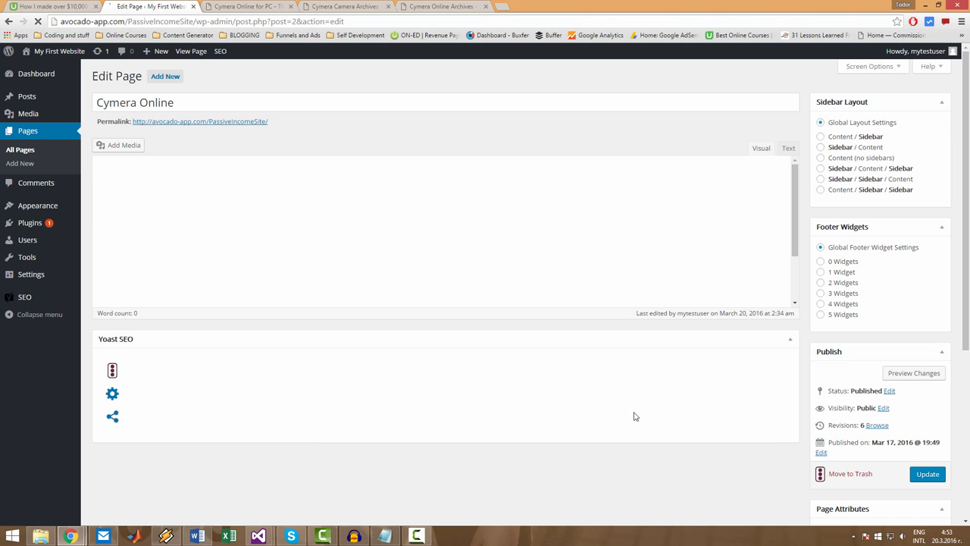
scroll(806, 431, down, 3)
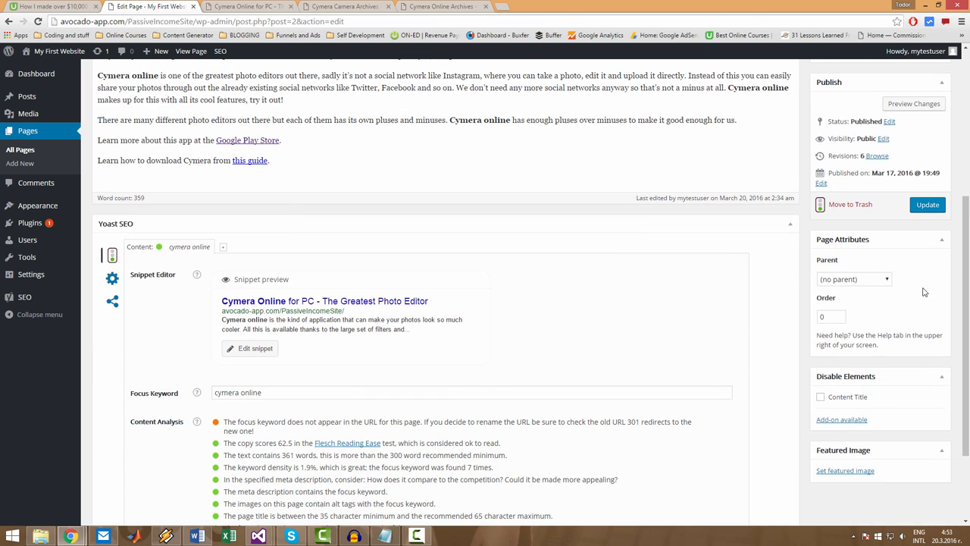
scroll(861, 347, up, 3)
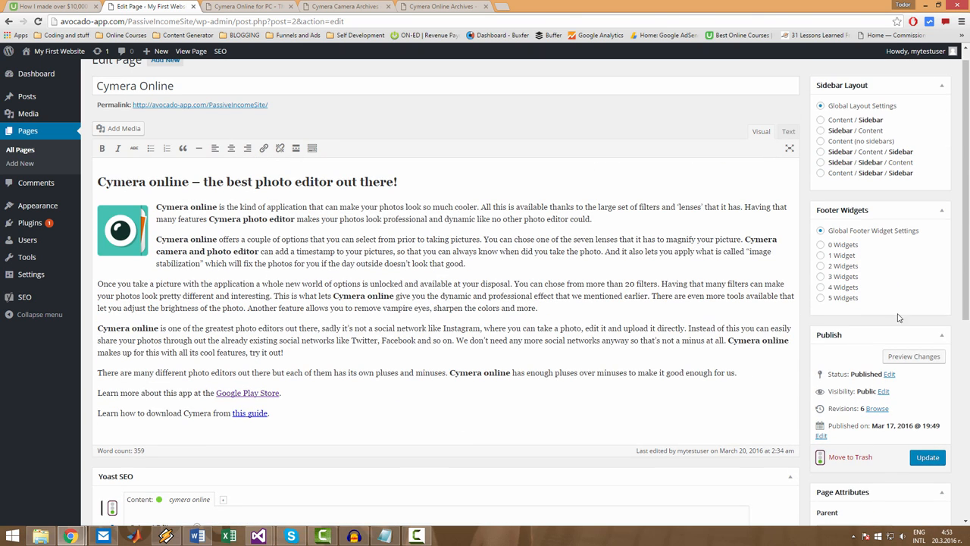